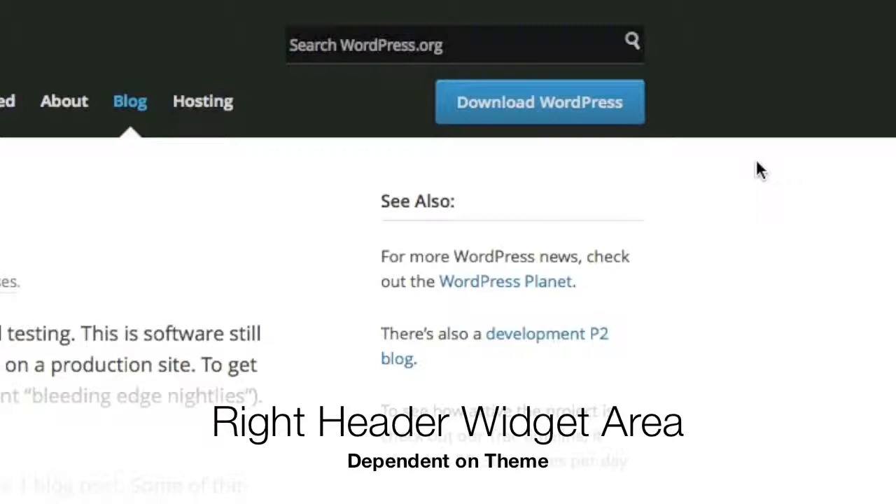
{"action": "left_click", "coordinate": [580, 41]}
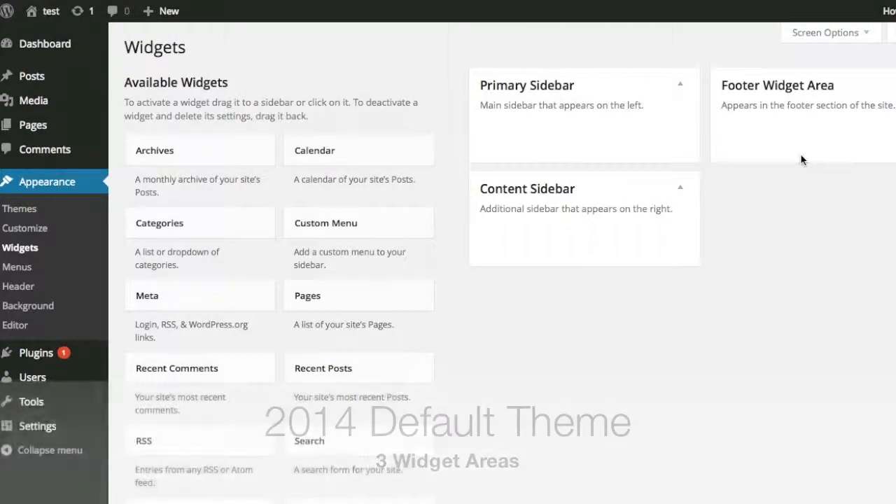
- Add the Search widget to the Primary Sidebar and save it with the title "Search:"
{"action": "scroll", "coordinate": [801, 160], "scroll_direction": "down", "scroll_amount": 3}
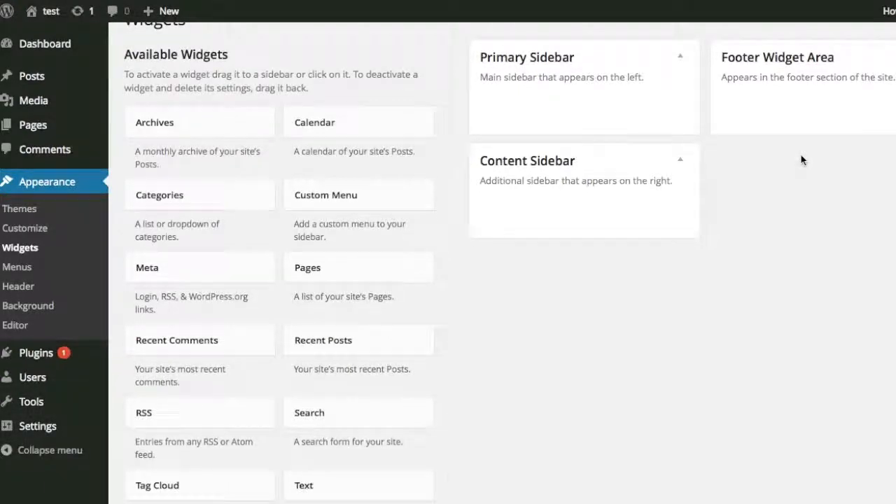
{"action": "scroll", "coordinate": [459, 234], "scroll_direction": "up", "scroll_amount": 3}
{"action": "scroll", "coordinate": [459, 234], "scroll_direction": "down", "scroll_amount": 4}
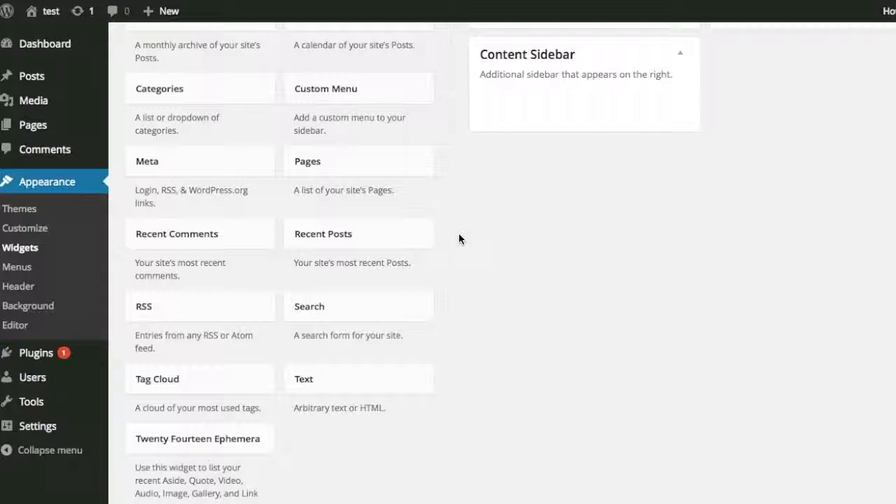
{"action": "scroll", "coordinate": [458, 234], "scroll_direction": "up", "scroll_amount": 3}
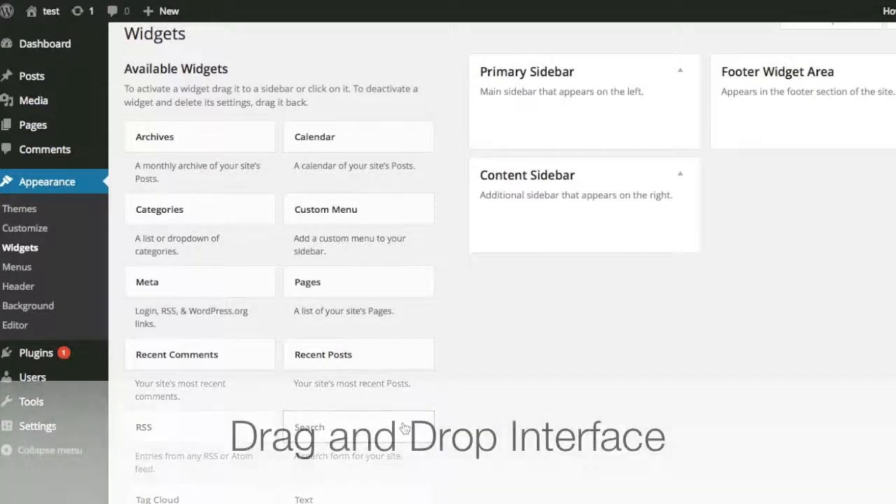
{"action": "left_click_drag", "start_coordinate": [405, 427], "coordinate": [600, 133]}
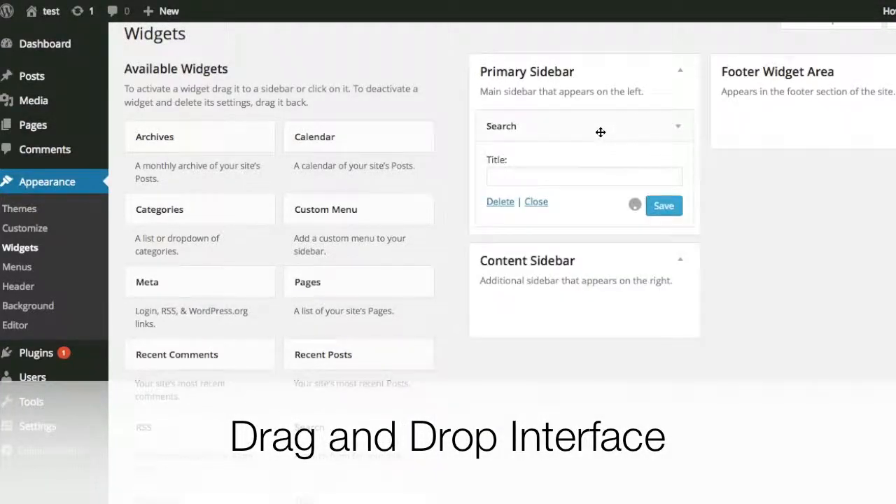
{"action": "left_click", "coordinate": [621, 178]}
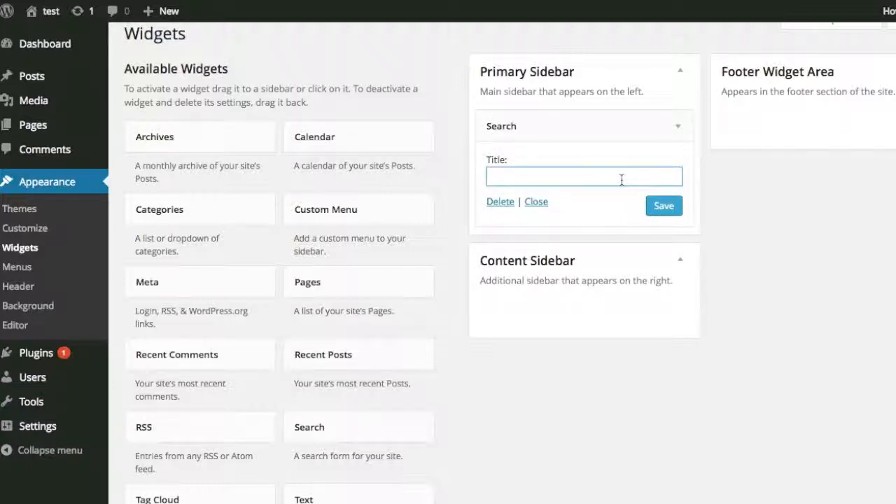
{"action": "type", "text": "Search:"}
{"action": "left_click", "coordinate": [663, 210]}
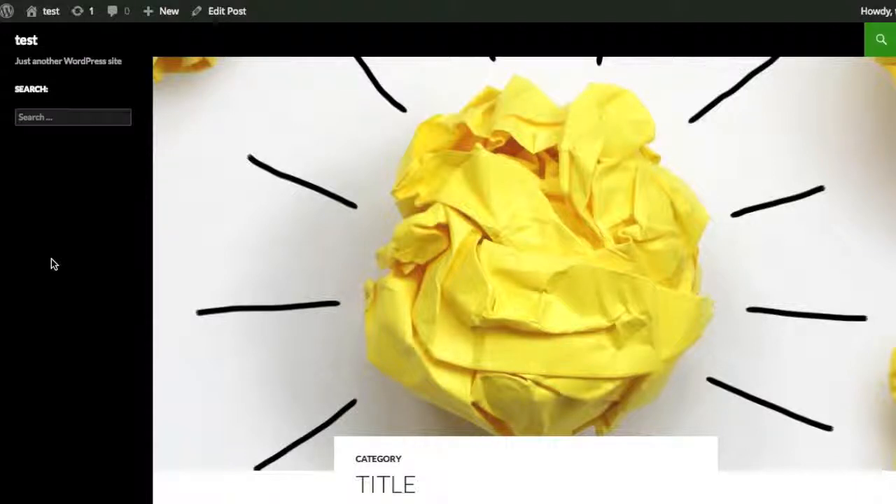
- Check the search box and its title on the published post, and delete the Search widget from the Primary Sidebar
{"action": "left_click", "coordinate": [48, 116]}
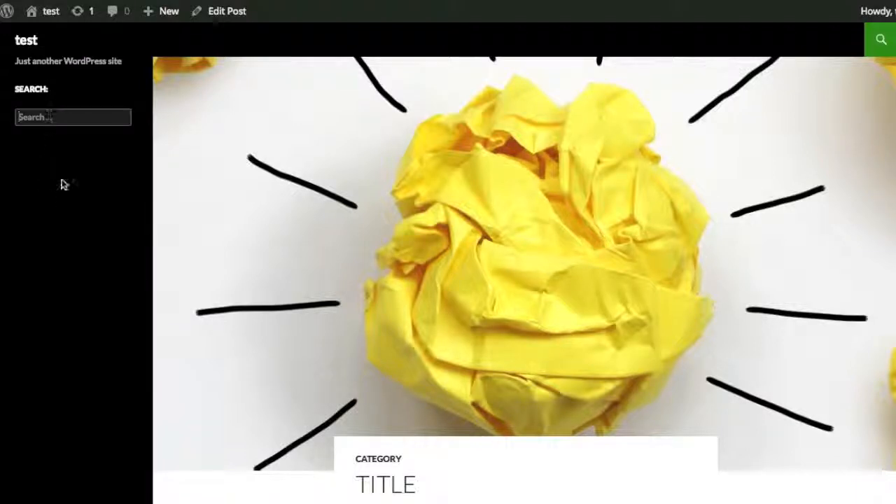
{"action": "left_click_drag", "start_coordinate": [55, 91], "coordinate": [15, 89]}
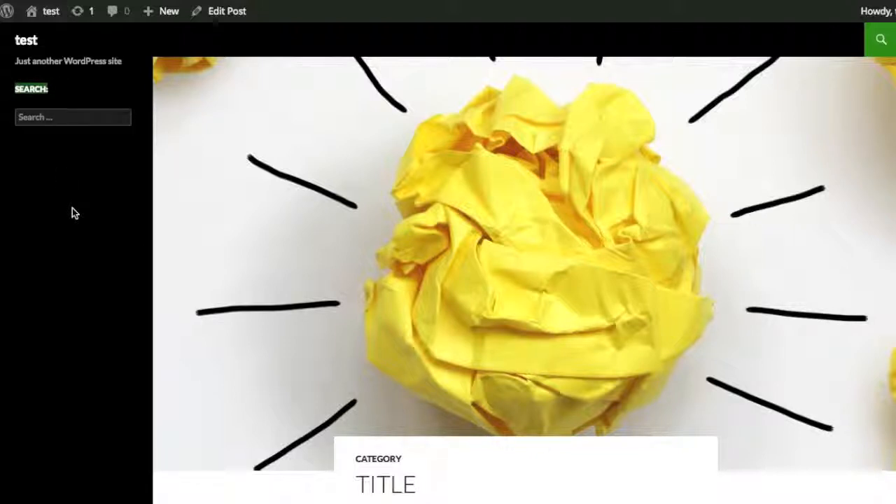
{"action": "left_click", "coordinate": [56, 164]}
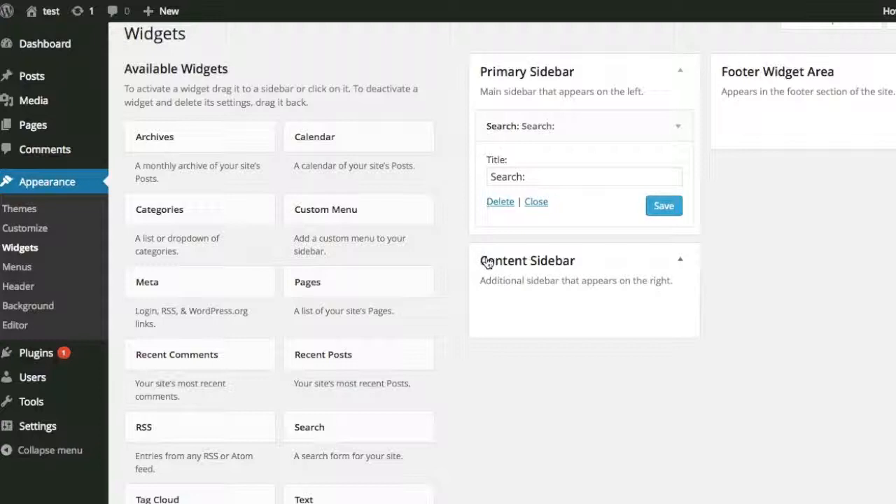
{"action": "left_click", "coordinate": [501, 203]}
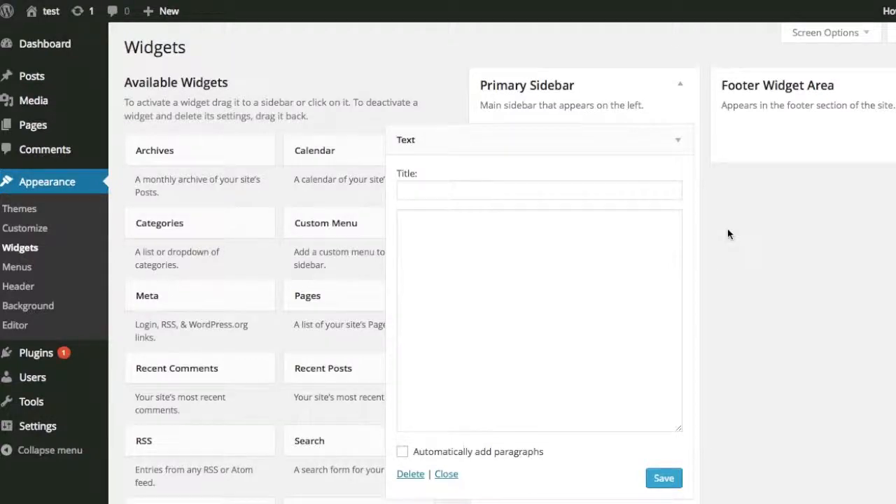
- Set the title of the Text widget in the Primary Sidebar to "About Me:"
{"action": "left_click", "coordinate": [648, 194]}
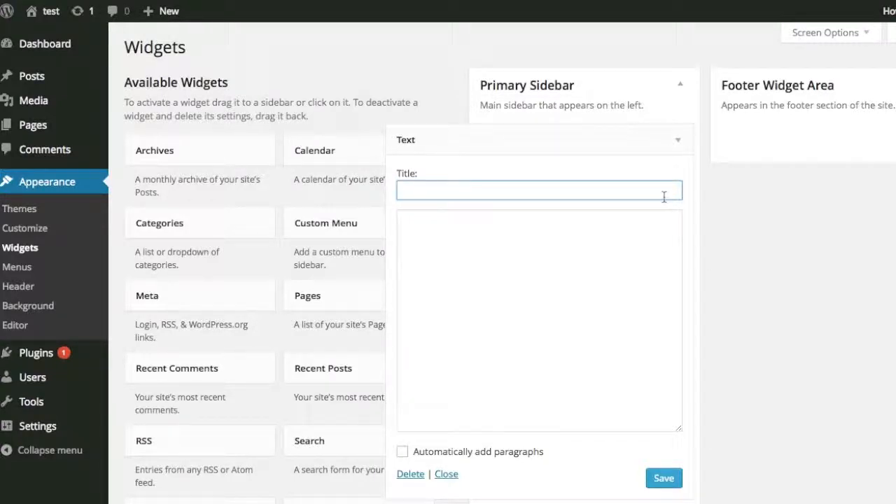
{"action": "left_click", "coordinate": [644, 301]}
{"action": "left_click", "coordinate": [628, 192]}
{"action": "type", "text": "About Me:"}
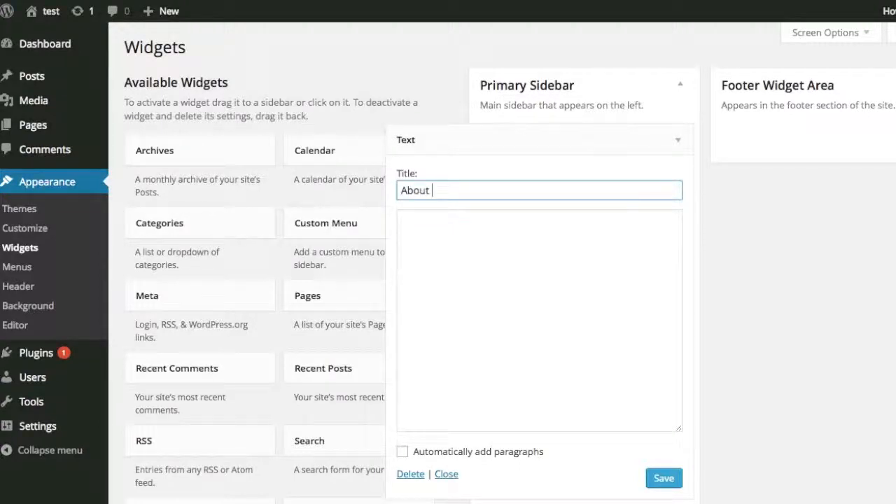
{"action": "left_click", "coordinate": [603, 265]}
{"action": "type", "text": "Lorem ipsum dolor sit amet, consectetur adipisicing elit, sed do eiusmod tempor incididunt ut labore et dolore magna aliqua. Ut enim ad minim veniam, quis nostrud exercitation ullamco laboris nisi ut aliquip ex ea commodo consequat. Duis aute irure dolor in reprehenderit in voluptate velit esse cillum dolore eu fugiat nulla pariatur. Excepteur sint occaecat cupidatat non proident, sunt in culpa qui officia deserunt mollit anim id est laborum. <br> <a href=\"http://test.com\">Read more about me→</a>"}
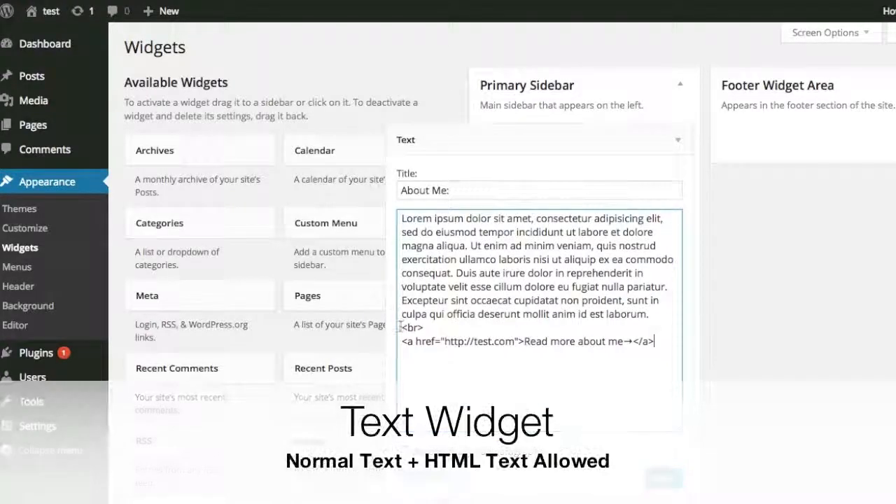
{"action": "left_click_drag", "start_coordinate": [399, 327], "coordinate": [606, 352]}
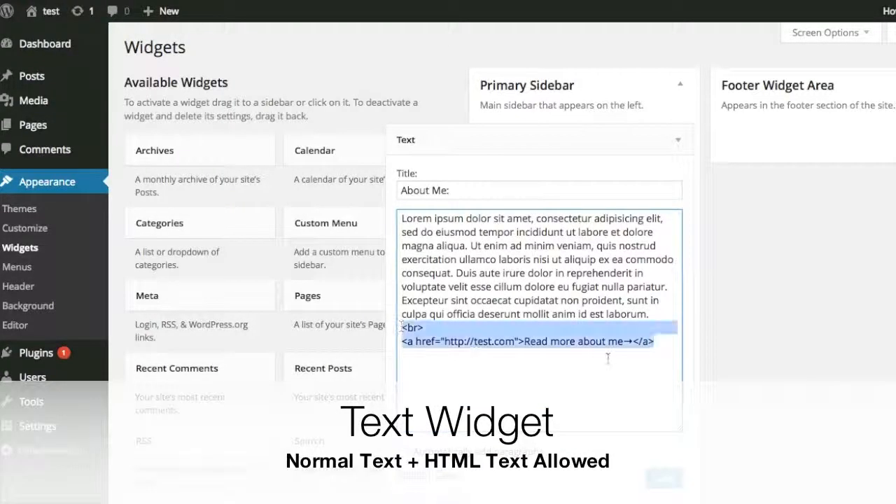
{"action": "left_click", "coordinate": [658, 363]}
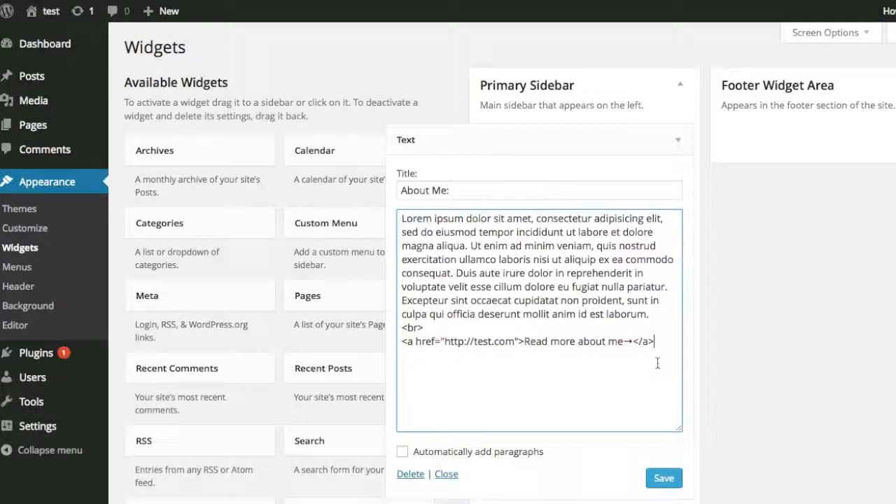
{"action": "left_click", "coordinate": [673, 485]}
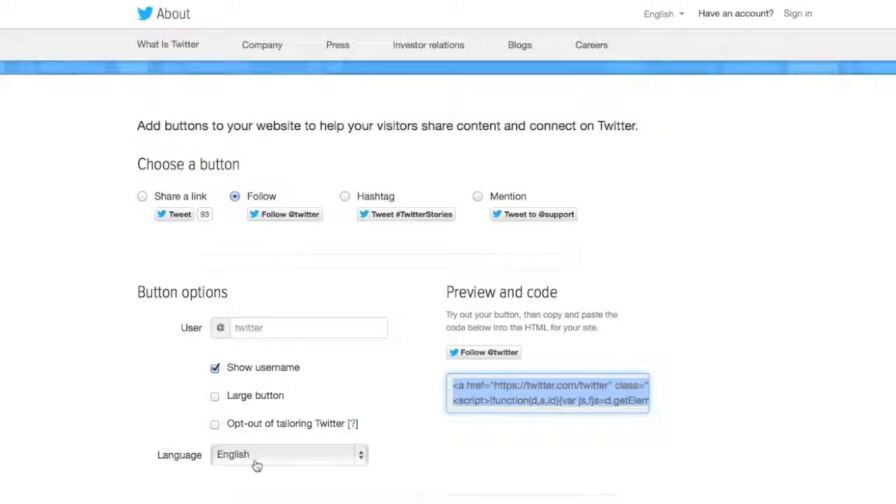
- Enable the Large button option for the Twitter Follow button and replace the Text widget's content with its embed code
{"action": "left_click", "coordinate": [215, 398]}
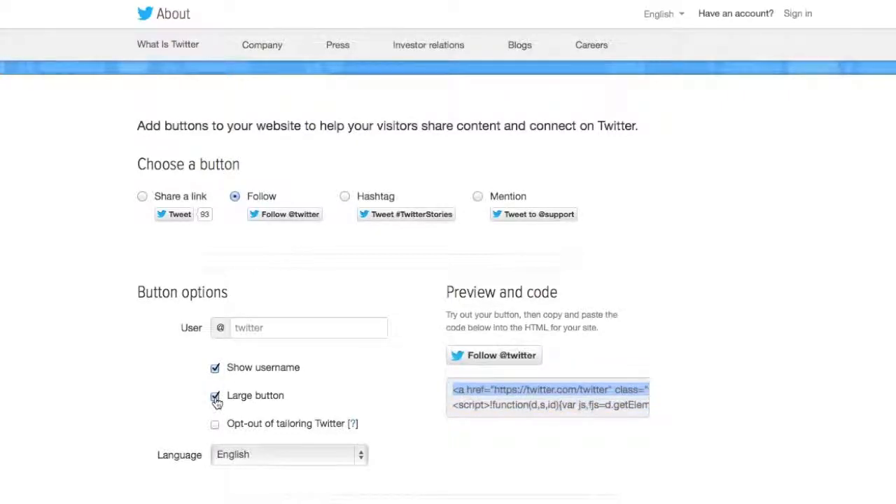
{"action": "left_click", "coordinate": [520, 399]}
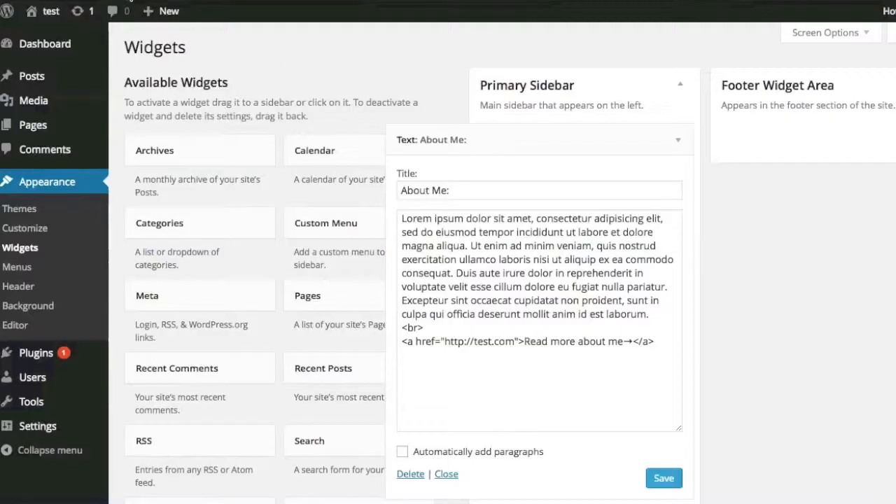
{"action": "left_click", "coordinate": [554, 355]}
{"action": "key", "text": "ctrl+a"}
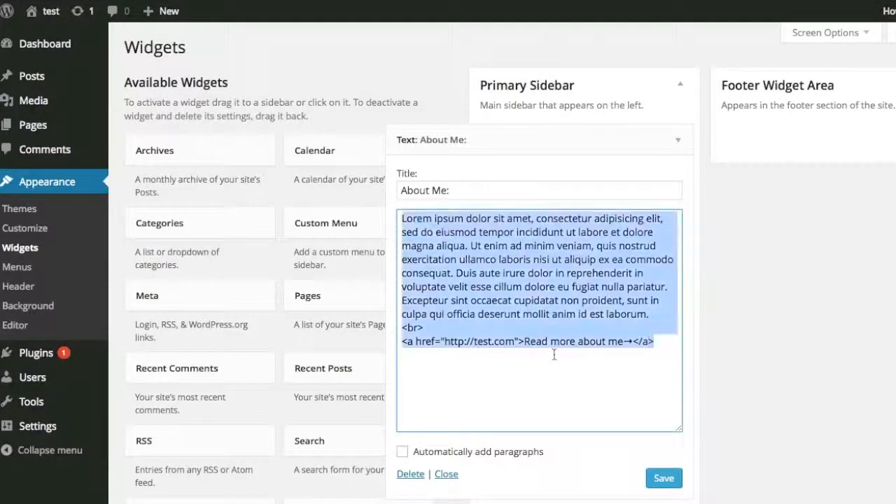
{"action": "type", "text": "<a href=\"https://twitter.com/twitter\" class=\"twitter-follow-button\" data-show-count=\"false\" data-size=\"large\">Follow @twitter</a> <script>!function(d,s,id){var js,fjs=d.getElementsByTagName(s)[0],p=/^http:/.test(d.location)?'http':'https';if(!d.getElementById(id)){js=d.createElement(s);js.id=id;js.src=p+'://platform.twitter.com/widgets.js';fjs.parentNode.insertBefore(js,fjs);}}(document, 'script', 'twitter-wjs');</script>"}
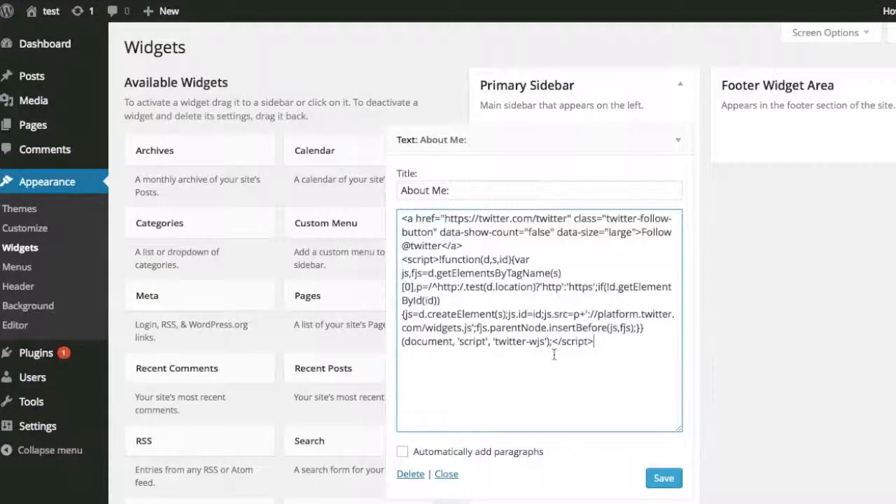
- Change the Text widget's title to "Follow Us:" and save the widget
{"action": "left_click", "coordinate": [482, 189]}
{"action": "key", "text": "ctrl+a"}
{"action": "type", "text": "Follow"}
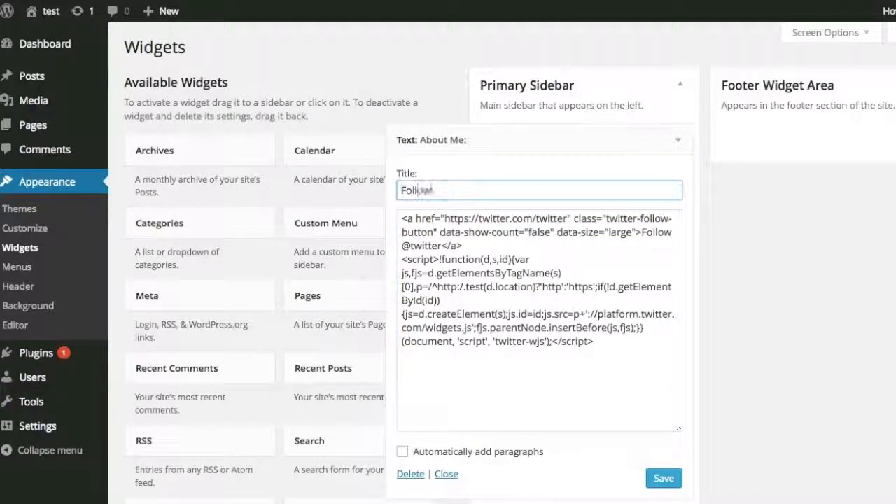
{"action": "type", "text": " Us:"}
{"action": "left_click", "coordinate": [671, 482]}
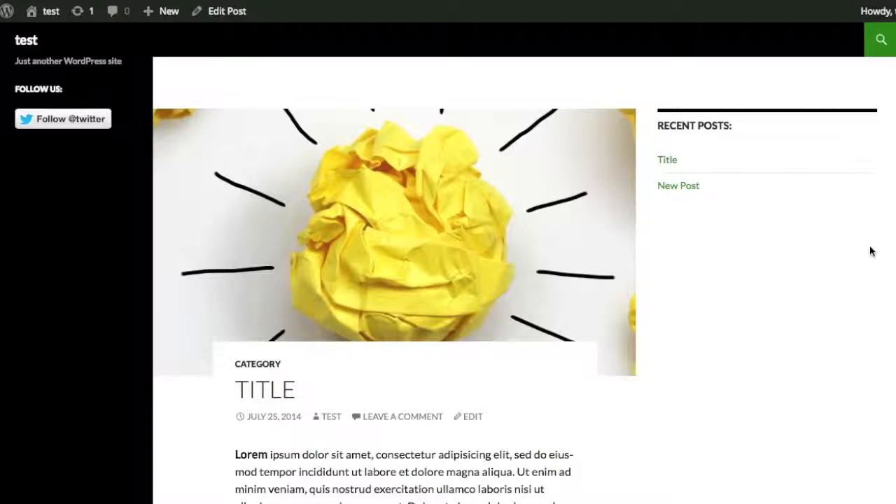
- Examine the published post down to its footer to review where the widgets are placed
{"action": "scroll", "coordinate": [871, 252], "scroll_direction": "down", "scroll_amount": 15}
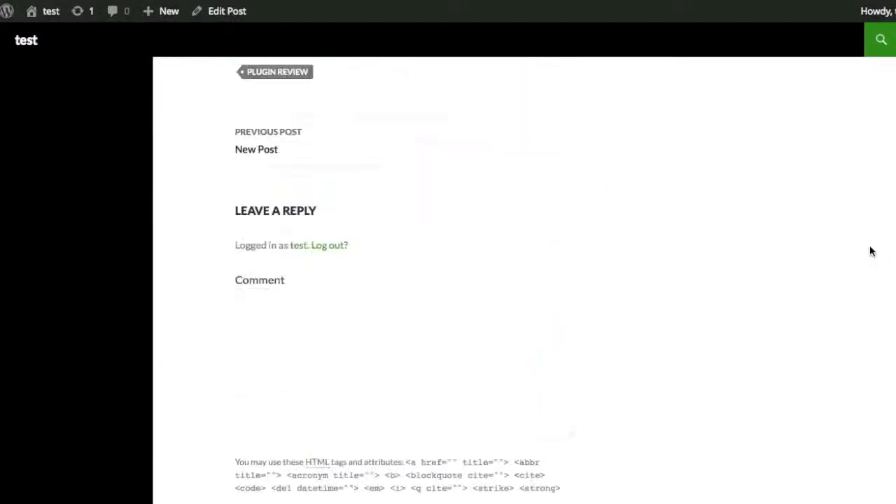
{"action": "scroll", "coordinate": [872, 252], "scroll_direction": "down", "scroll_amount": 3}
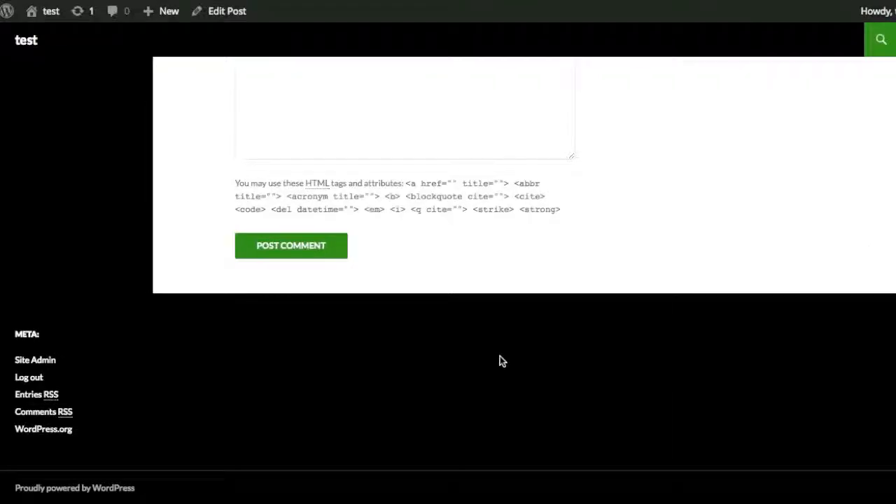